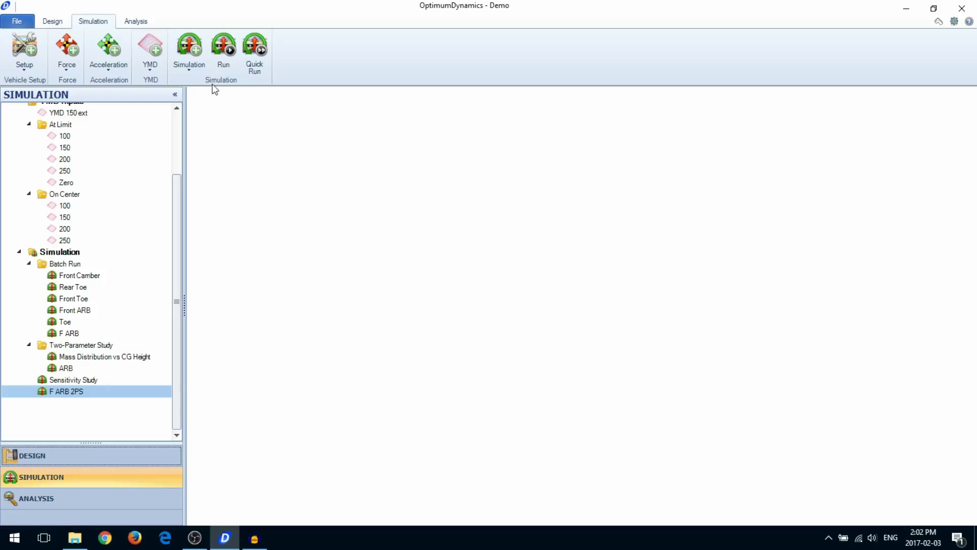
Open the Simulation button's dropdown on the Simulation ribbon tab.
click(198, 68)
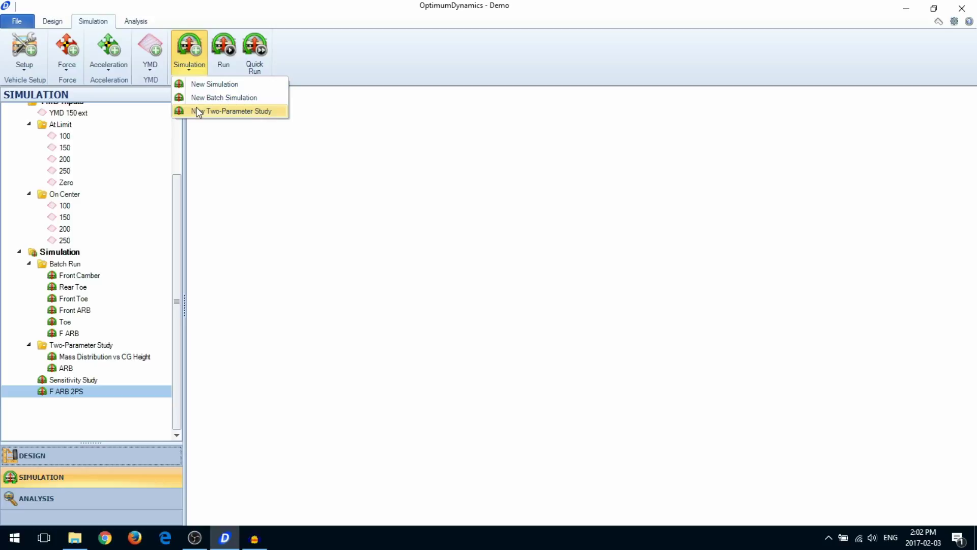
Create a New Simulation with the default name and set its Input Type to YMD.
click(209, 84)
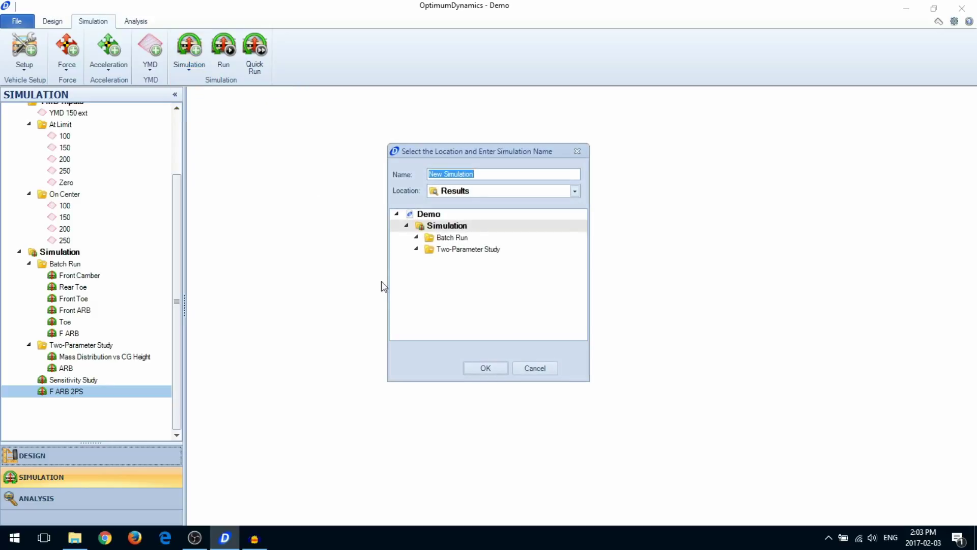
click(472, 366)
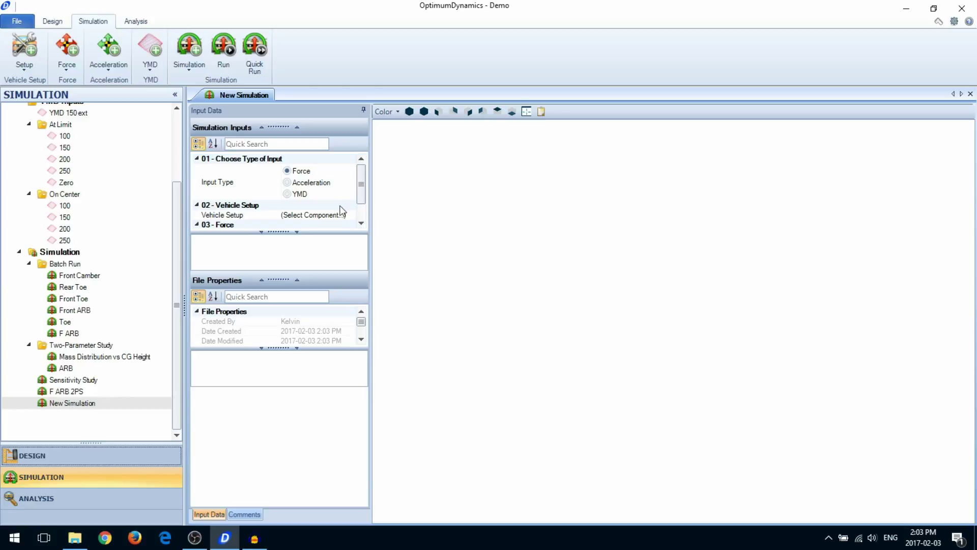
click(288, 194)
Assign My Vehicle Setup as the vehicle and the 200 at-limit YMD input.
click(325, 215)
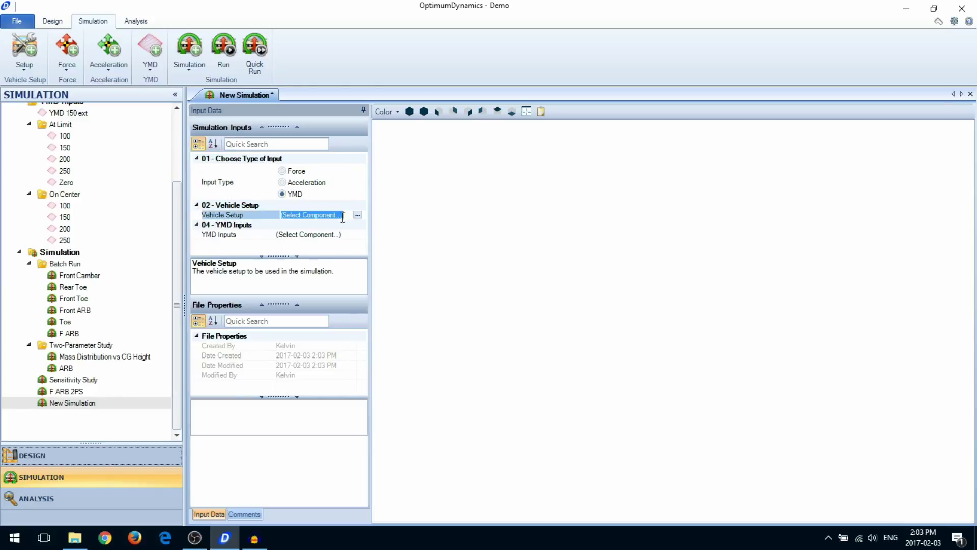
click(358, 214)
click(343, 290)
click(344, 291)
click(326, 234)
click(358, 234)
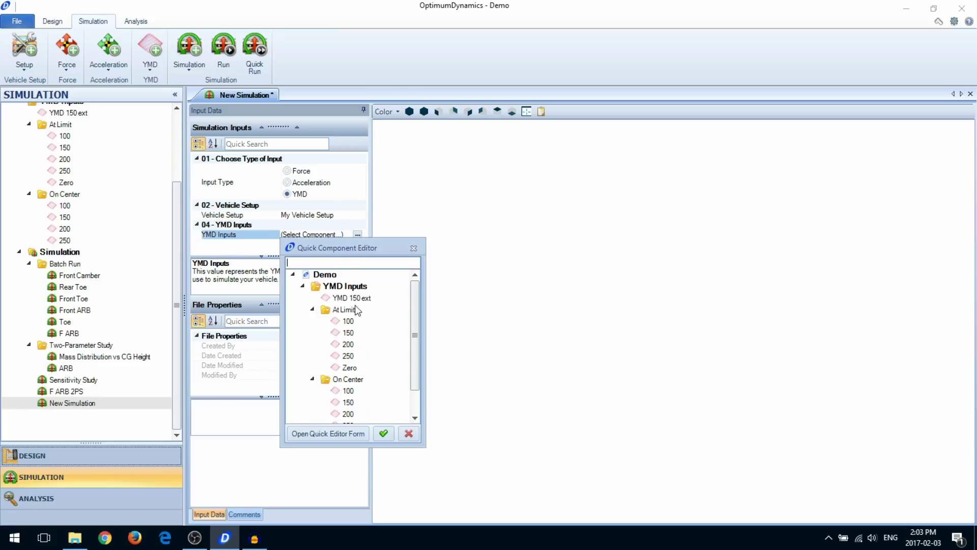
click(346, 345)
click(347, 346)
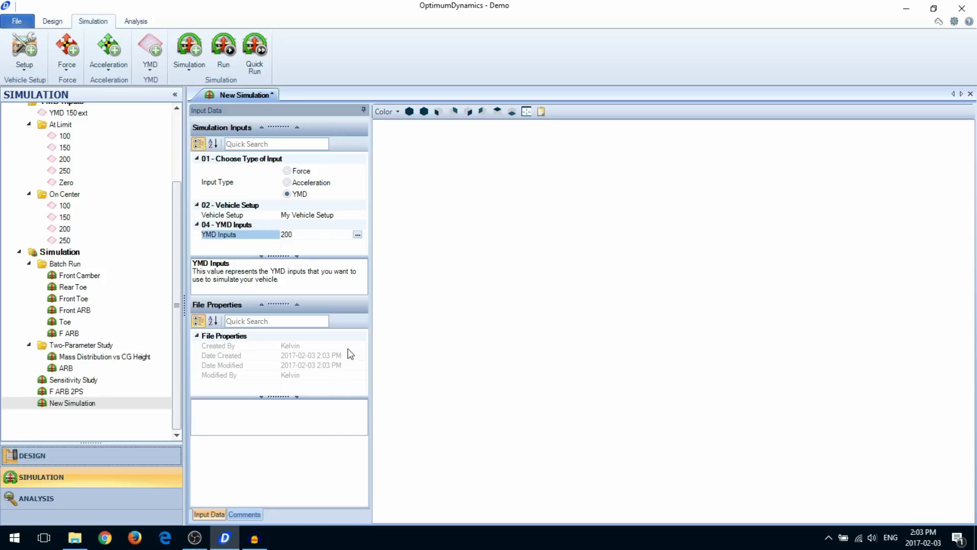
Create a New Batch Simulation with the default name, using YMD input type.
click(201, 71)
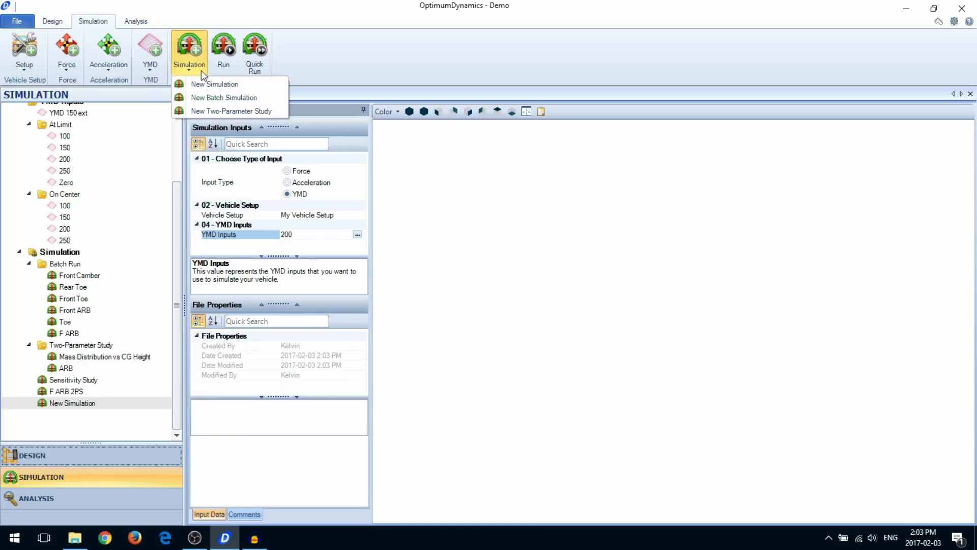
click(210, 100)
click(487, 363)
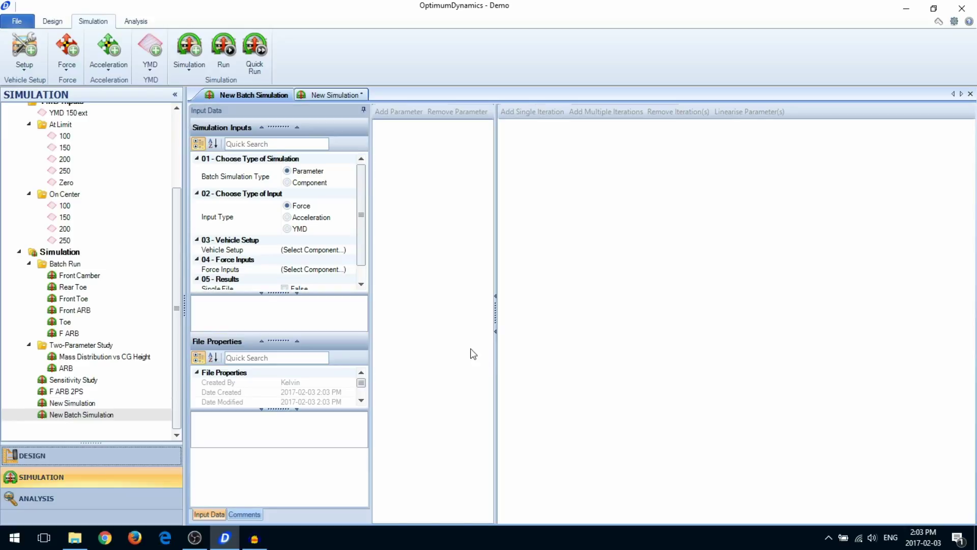
click(300, 229)
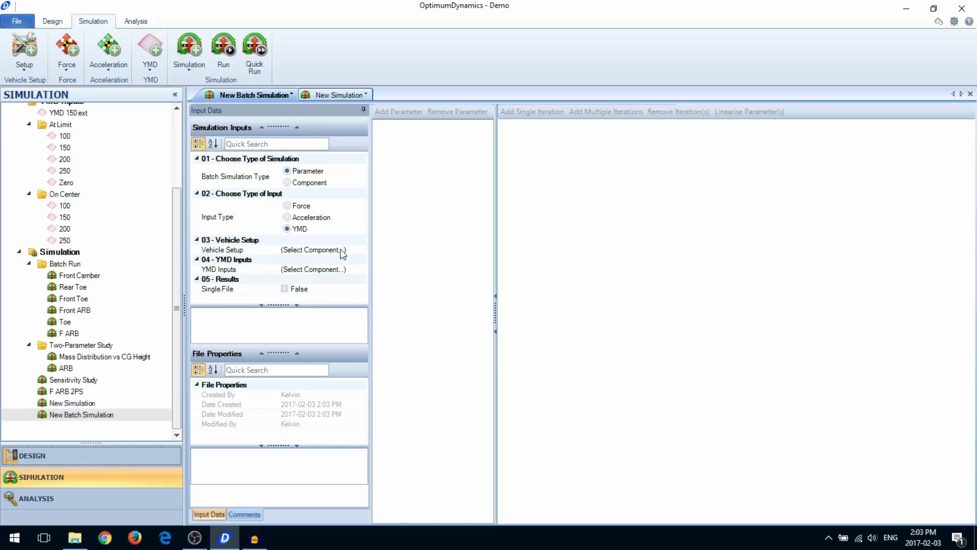
Give the batch My Vehicle Setup as vehicle and the 200 at-limit YMD input.
click(343, 253)
click(357, 250)
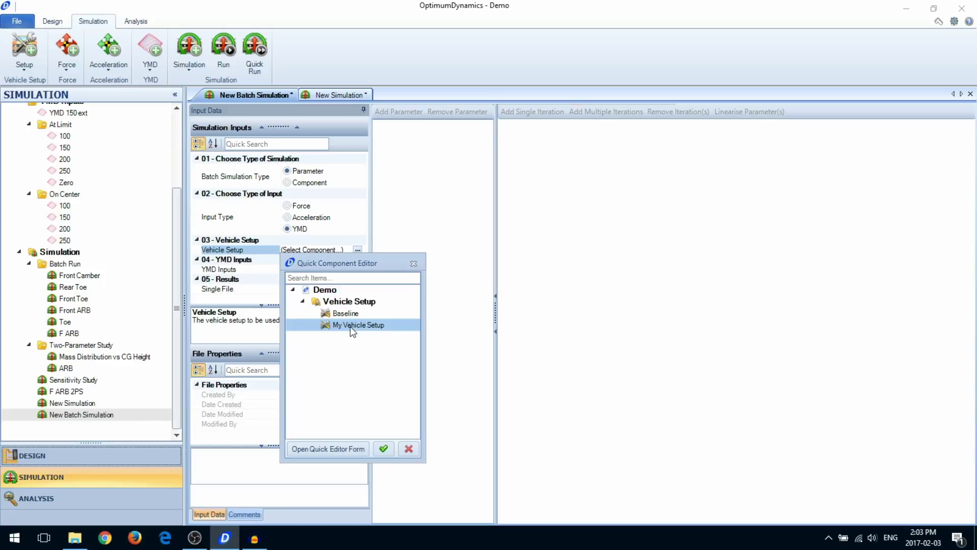
double_click(351, 326)
click(336, 269)
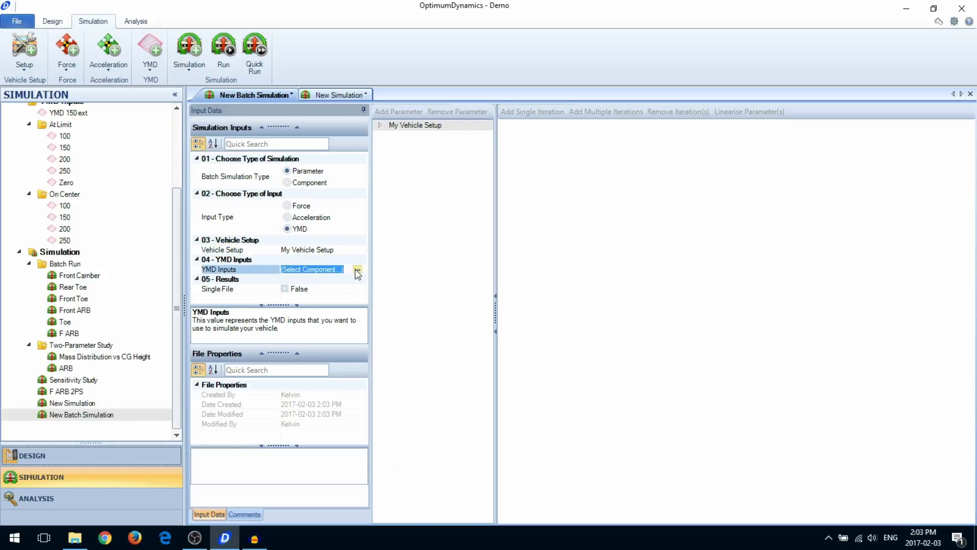
click(357, 270)
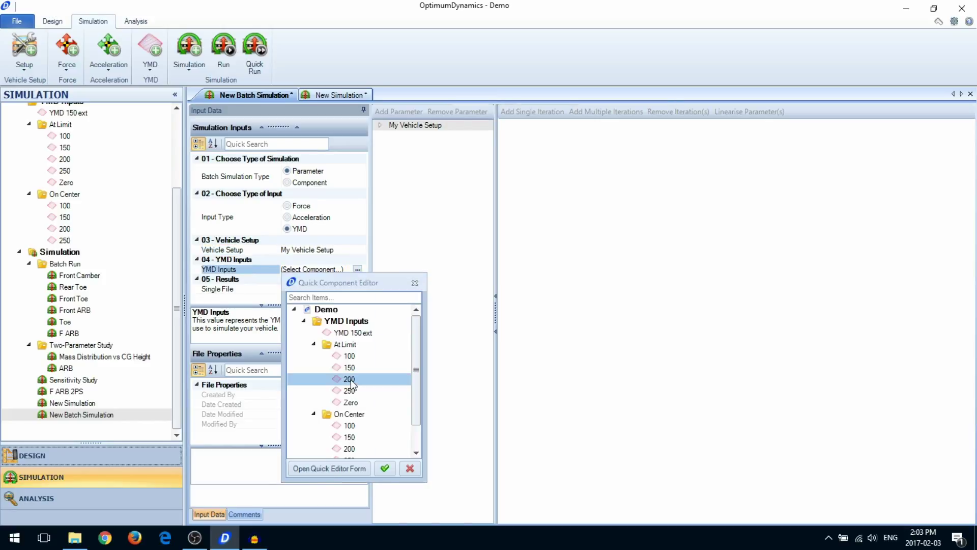
double_click(350, 379)
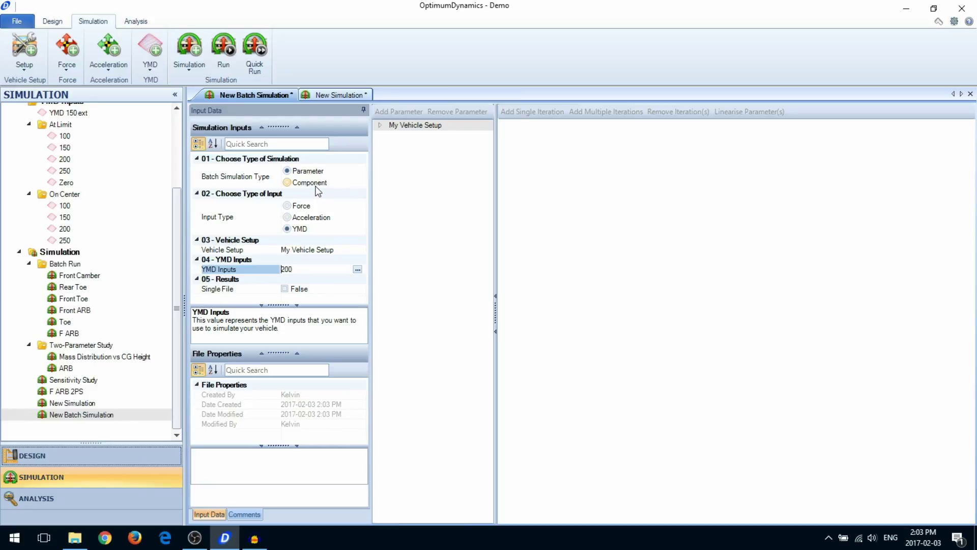
Keep the batch type Parameter and add Chassis Front and Rear Ride Height as varied parameters.
click(381, 128)
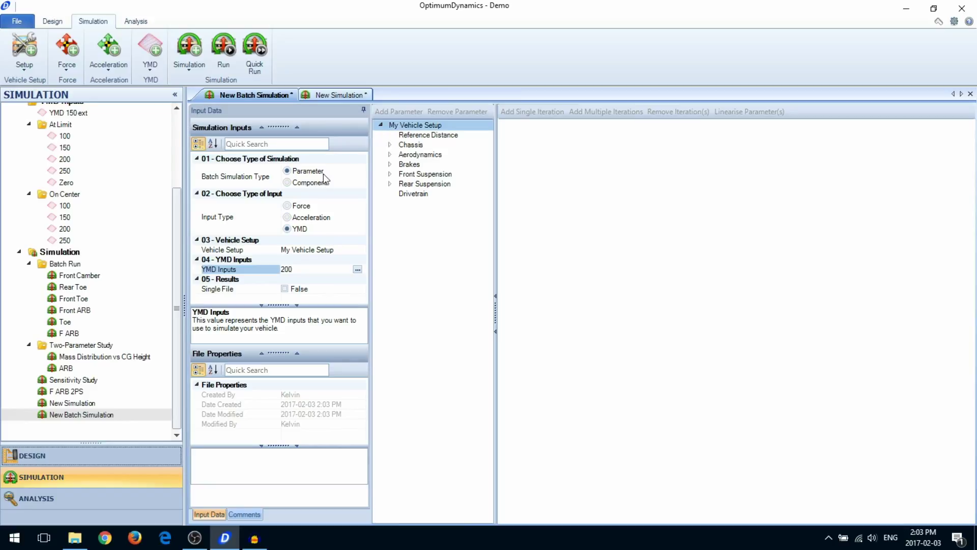
click(324, 178)
click(381, 128)
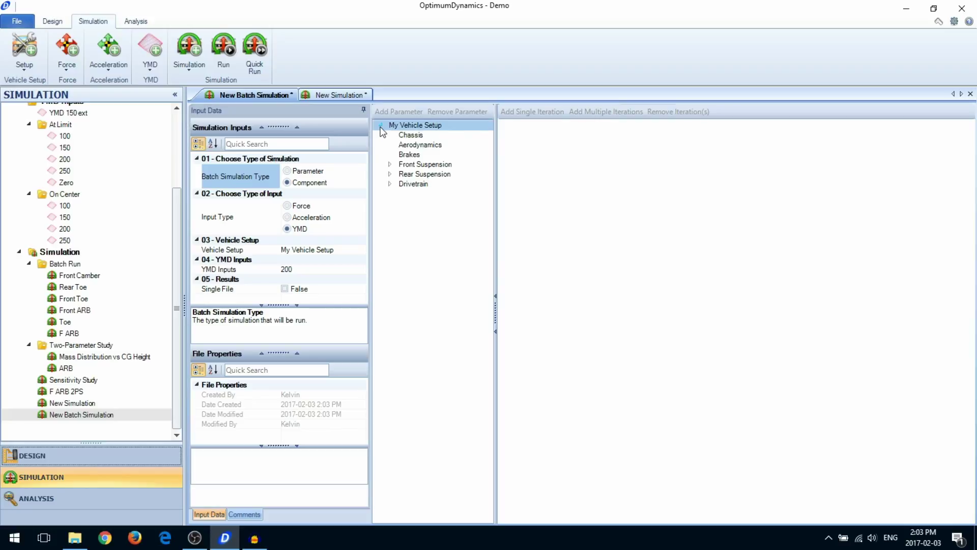
click(314, 171)
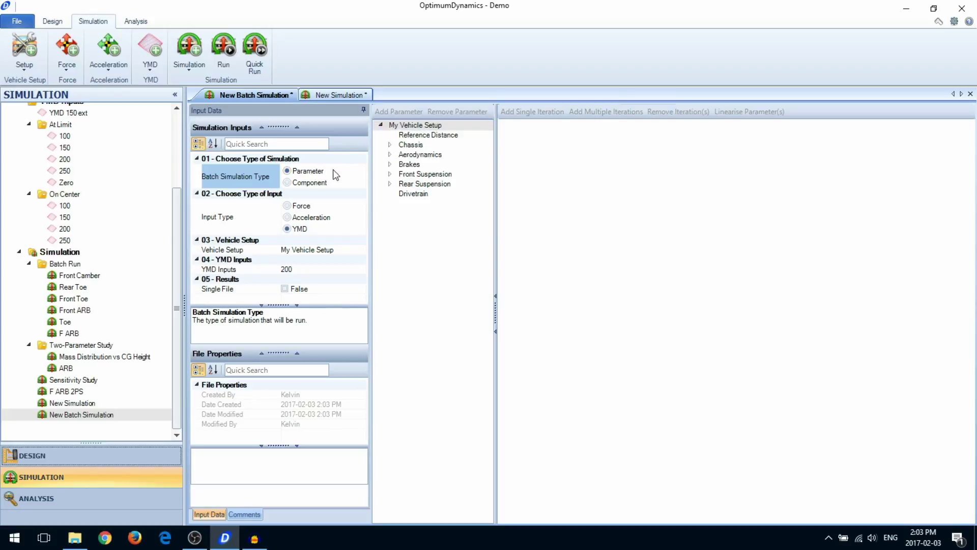
click(389, 145)
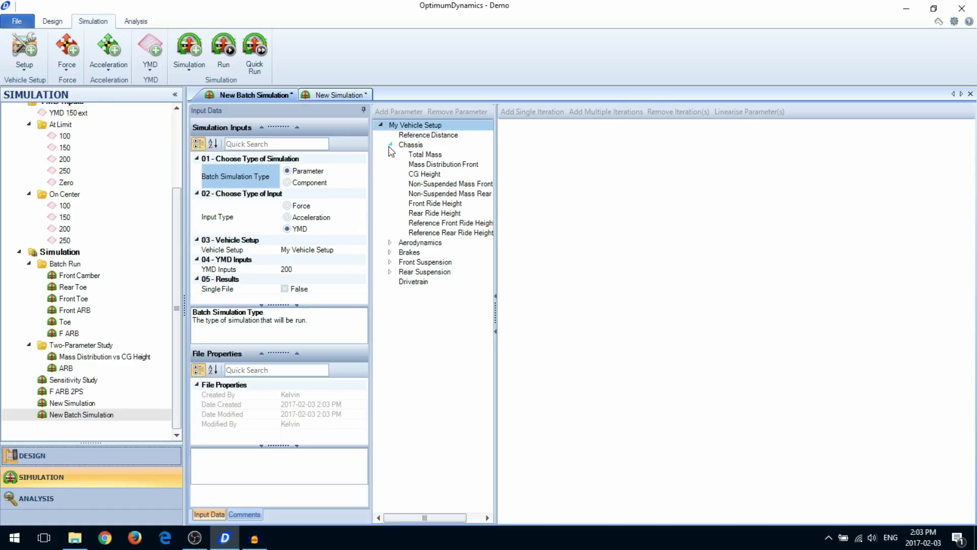
click(415, 204)
click(415, 206)
double_click(417, 214)
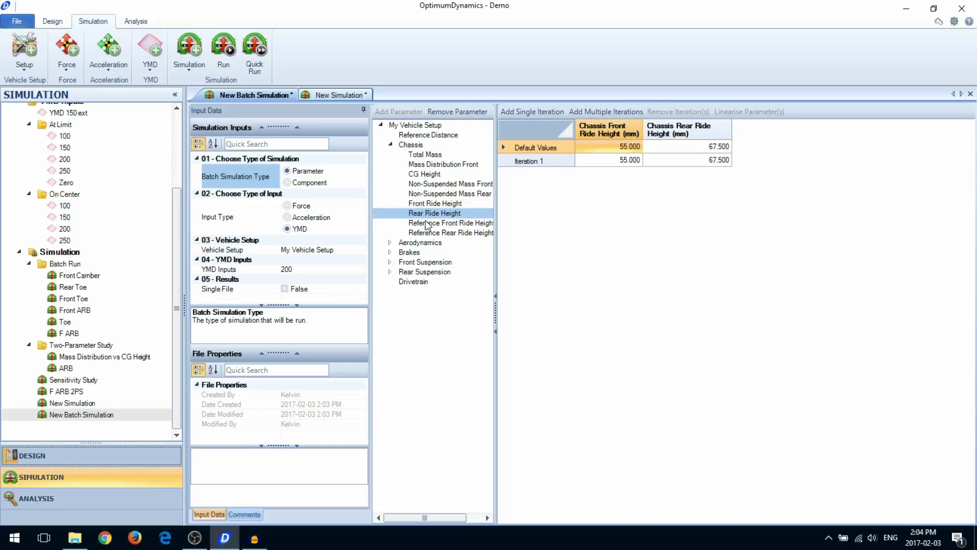
Add seven more iteration rows so the table reaches Iteration 8.
click(539, 114)
click(538, 114)
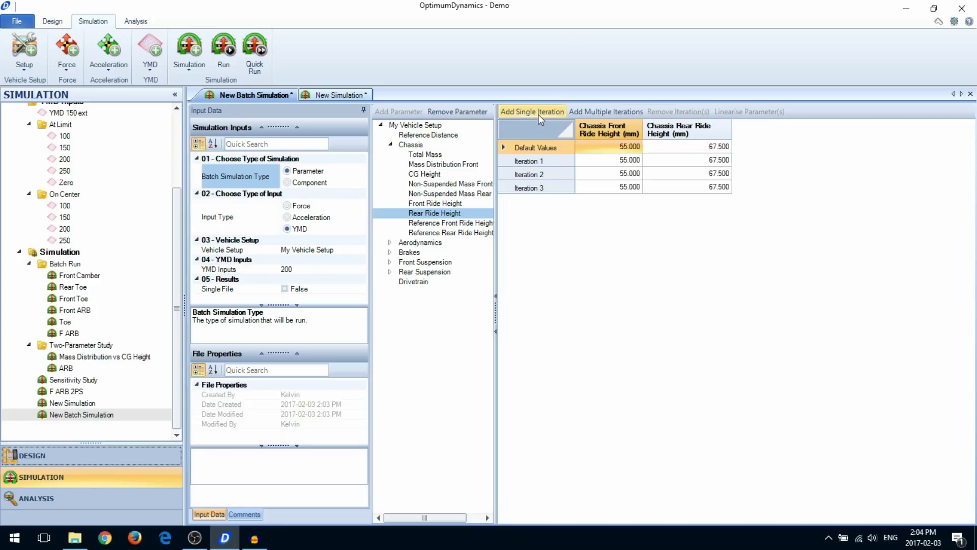
click(538, 114)
click(538, 115)
click(539, 115)
click(538, 115)
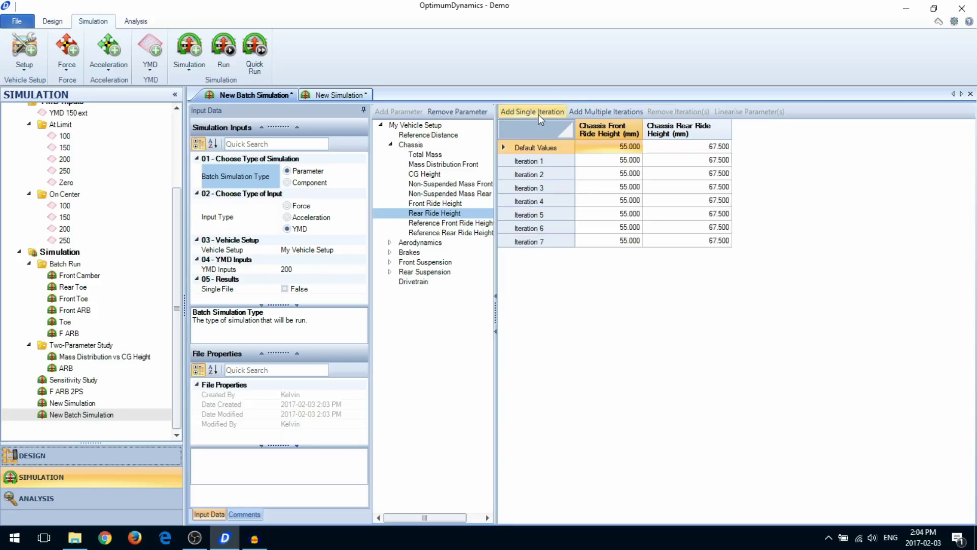
click(539, 115)
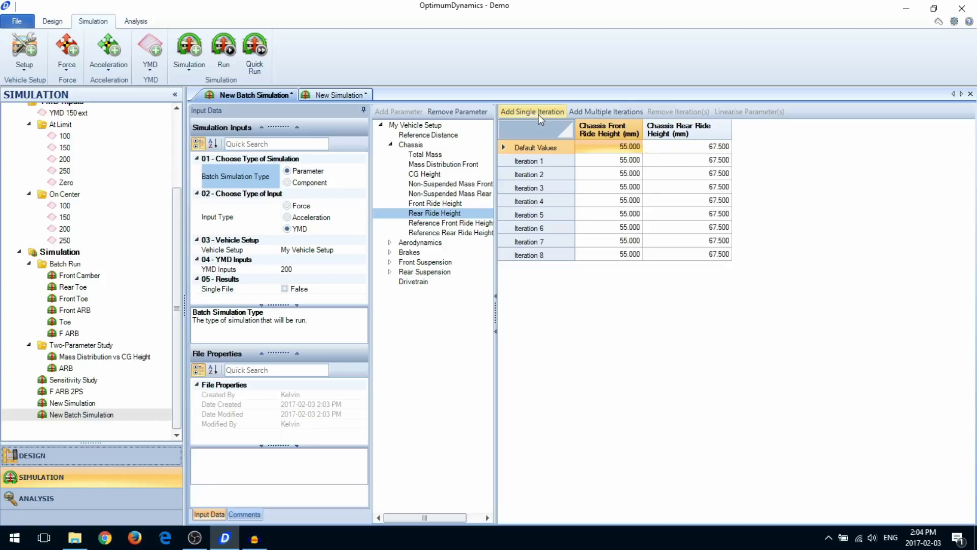
Set Iteration 8's front ride height to 65 and rear ride height to 77.5.
click(620, 253)
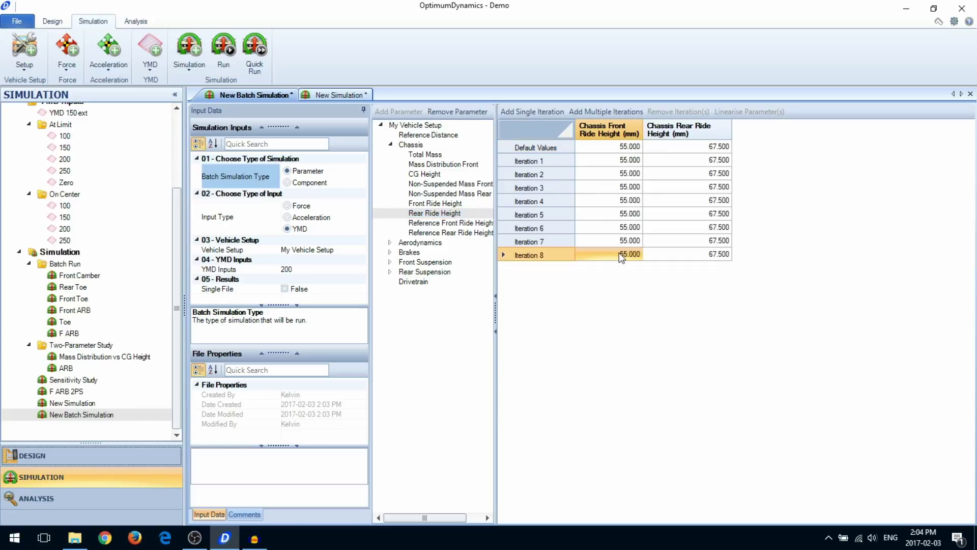
click(619, 252)
key(Delete)
text(65)
key(Return)
click(705, 254)
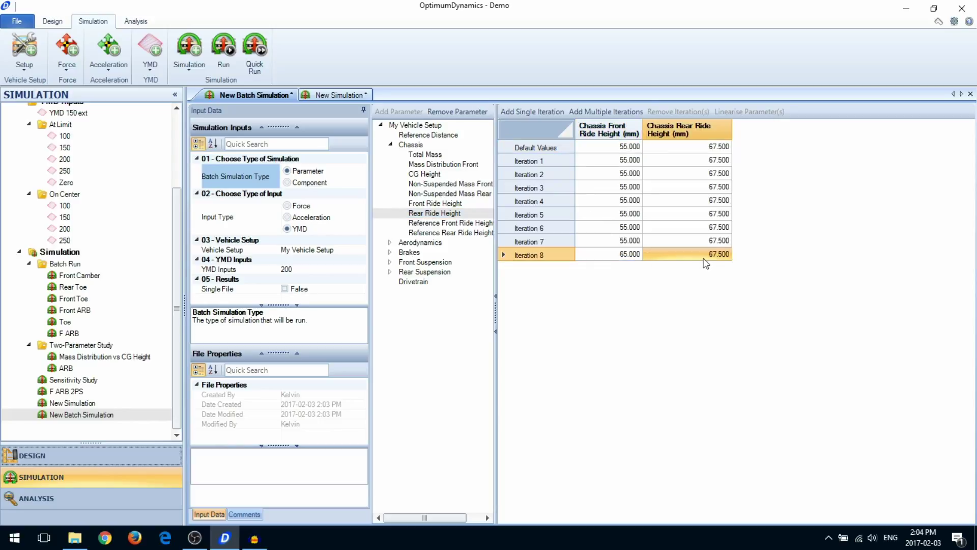
click(704, 255)
text(77.5)
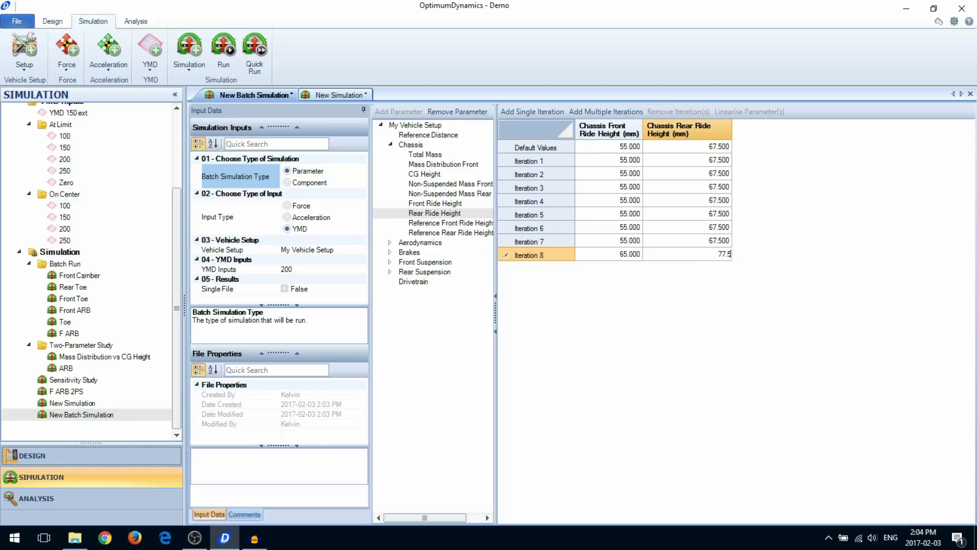
key(Return)
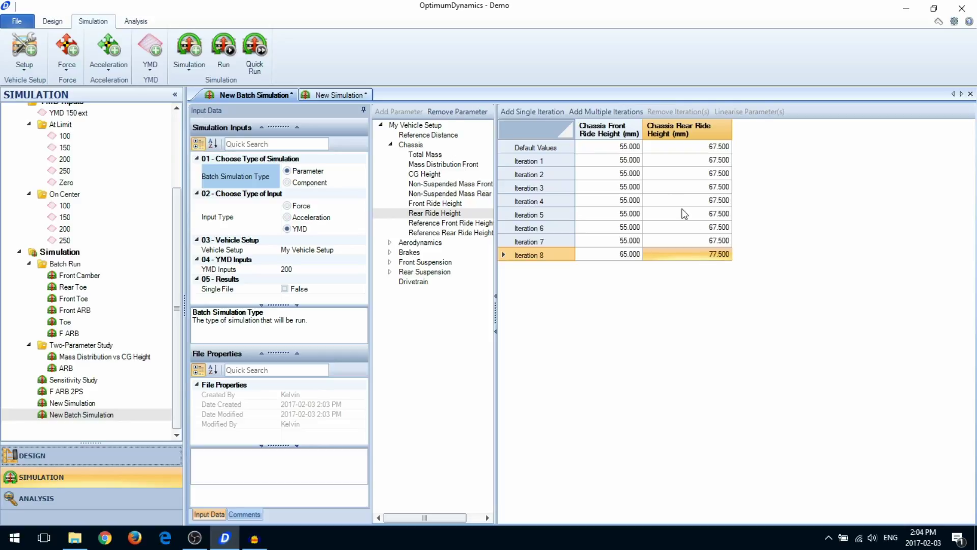
Linearise both ride-height columns across the iterations and set Single File to True.
click(609, 130)
click(733, 113)
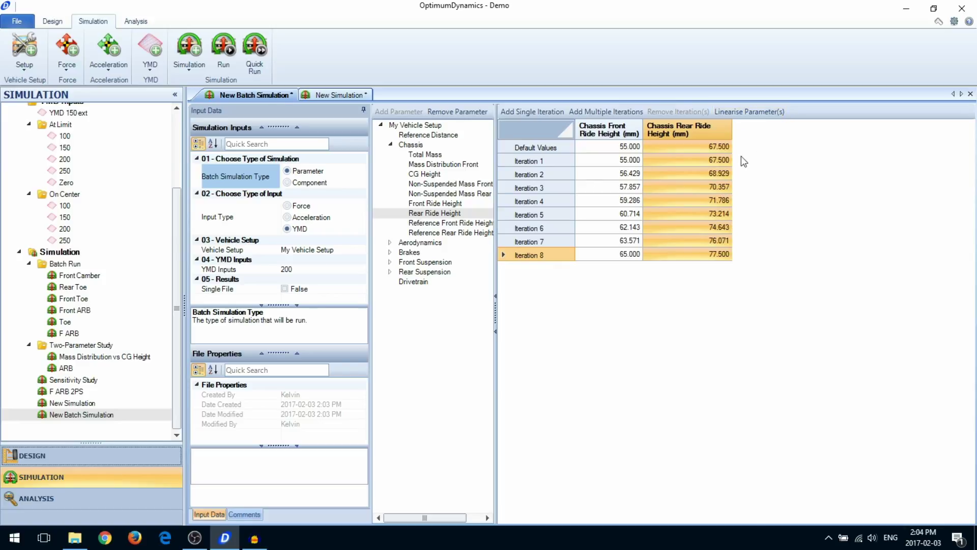
click(286, 289)
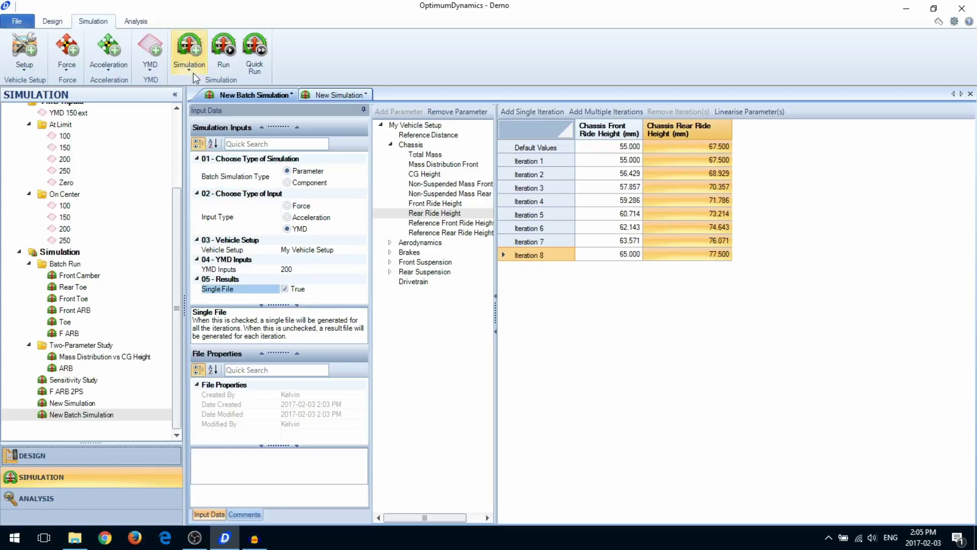
click(190, 57)
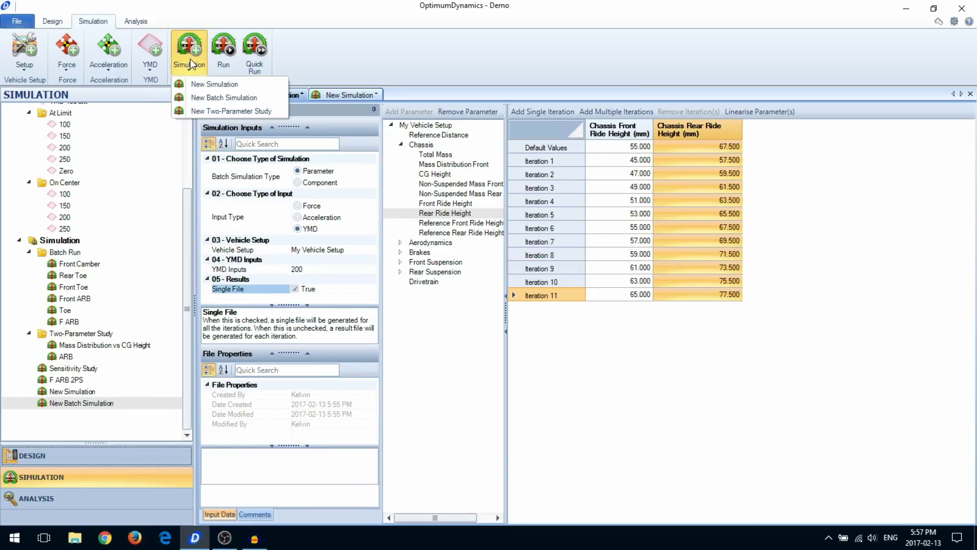
Create a New Two-Parameter Study using YMD inputs 200 with My Vehicle Setup.
click(195, 111)
click(469, 371)
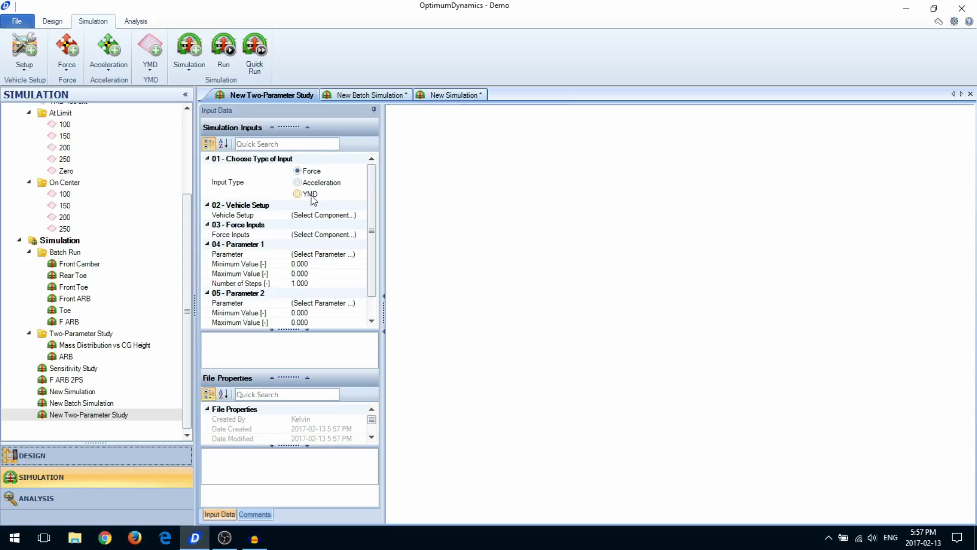
click(309, 194)
click(318, 215)
click(358, 215)
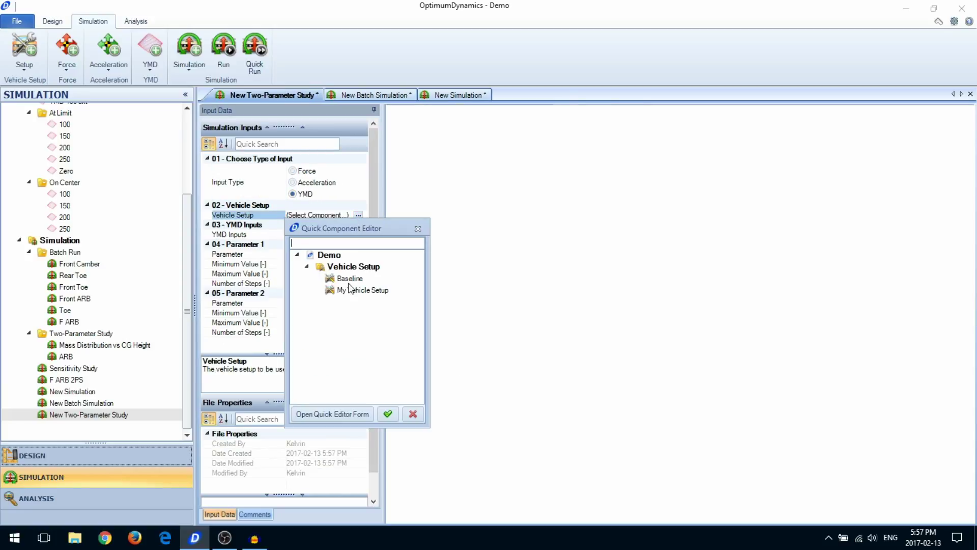
click(348, 290)
double_click(348, 291)
click(332, 235)
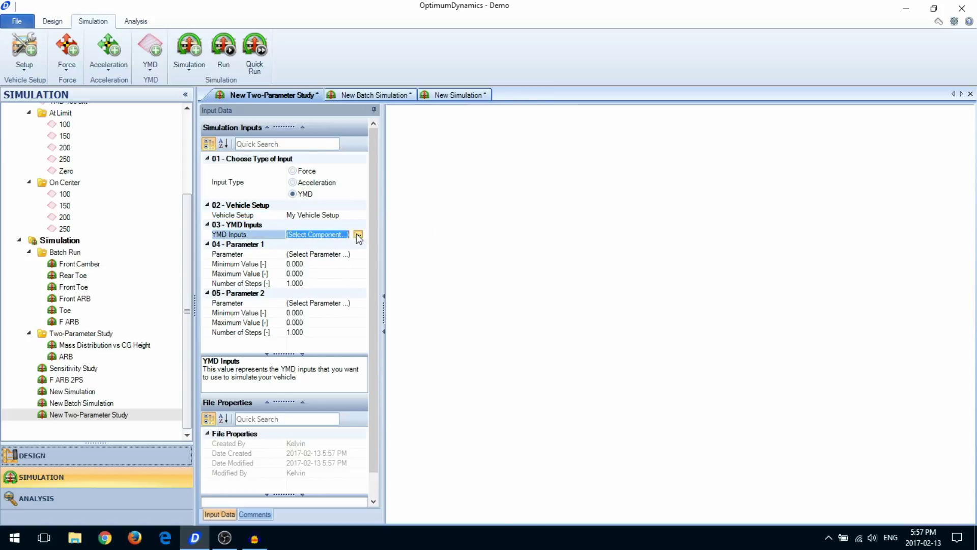
click(357, 234)
double_click(353, 343)
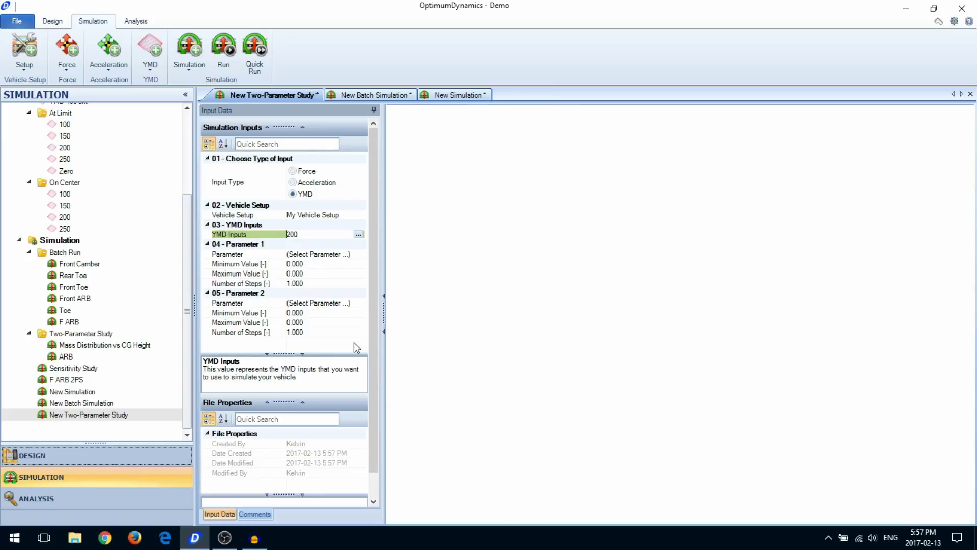
Set Front Ride Height as parameter 1 and Rear Ride Height as parameter 2.
click(334, 254)
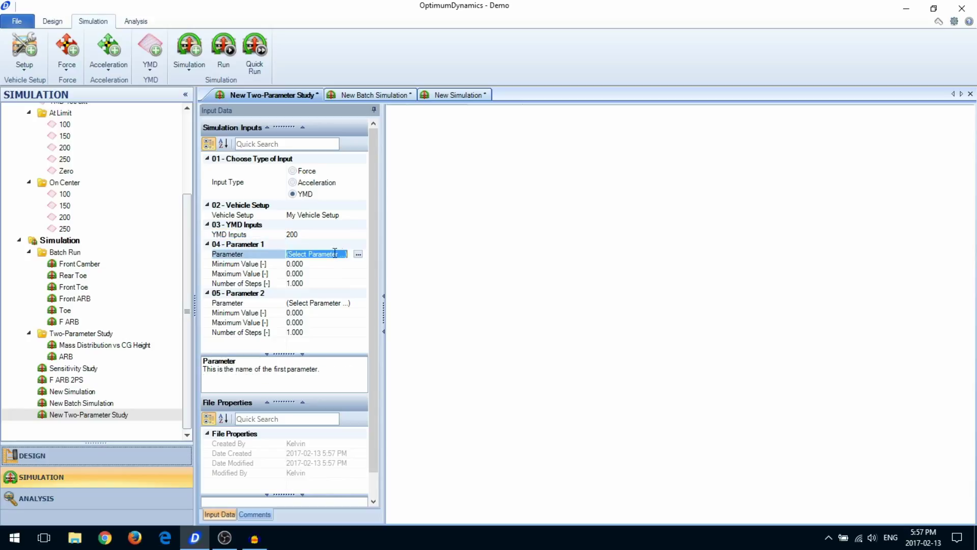
click(359, 254)
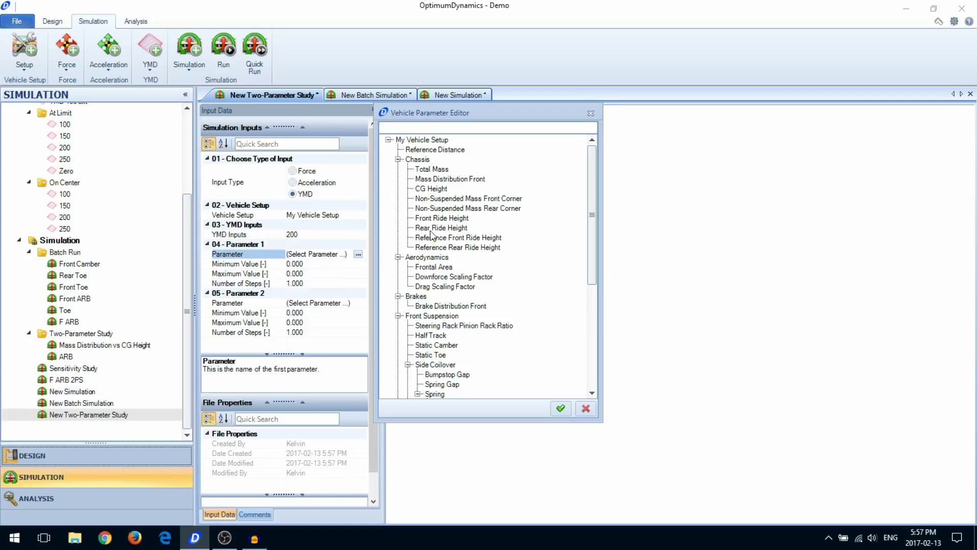
double_click(438, 218)
click(330, 303)
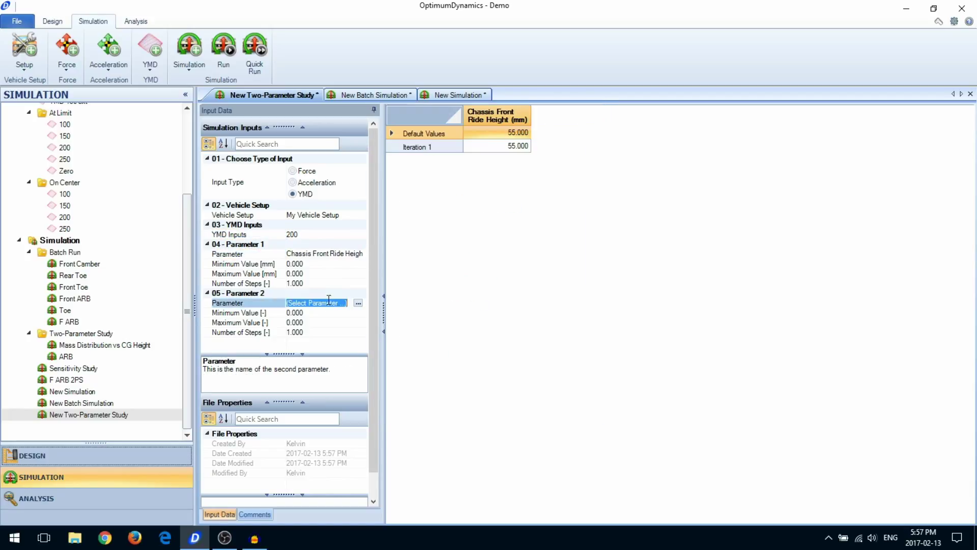
click(358, 302)
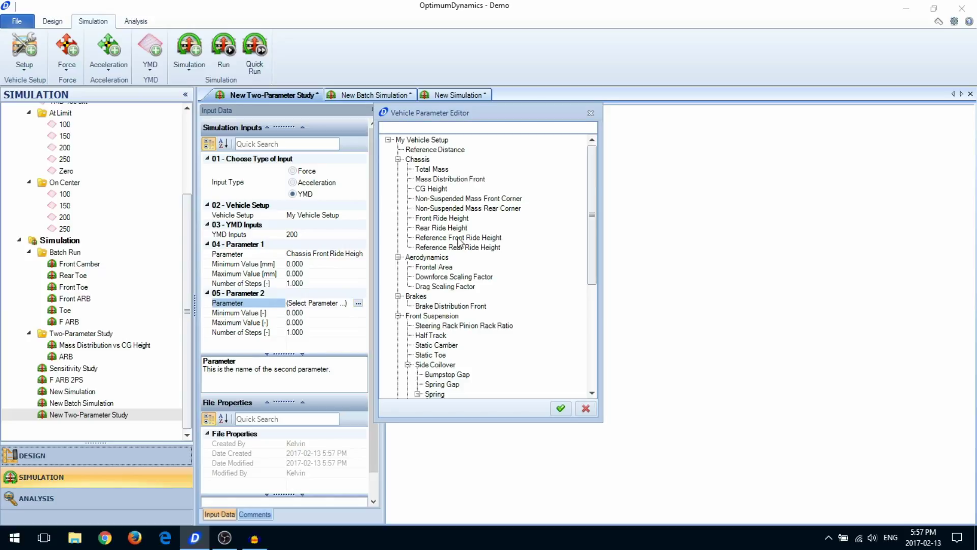
double_click(453, 228)
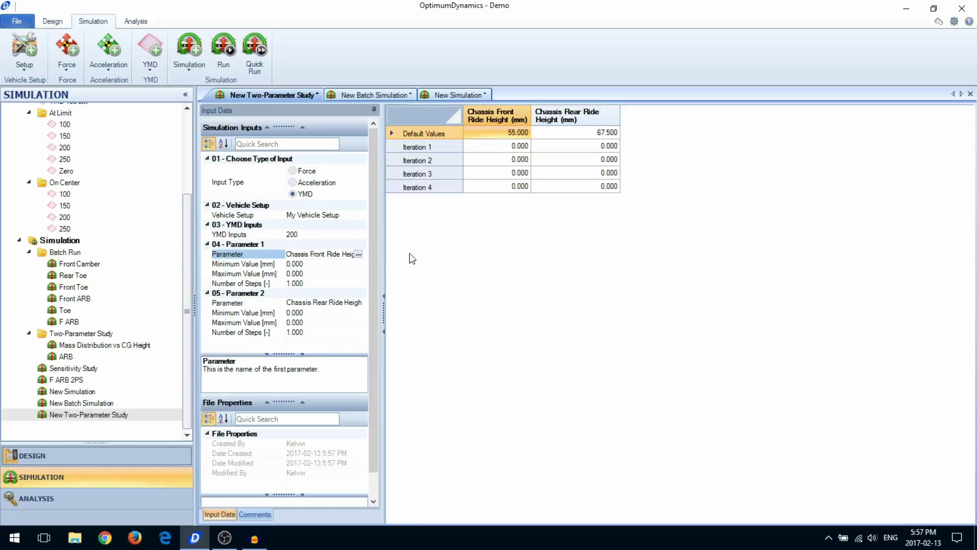
click(336, 263)
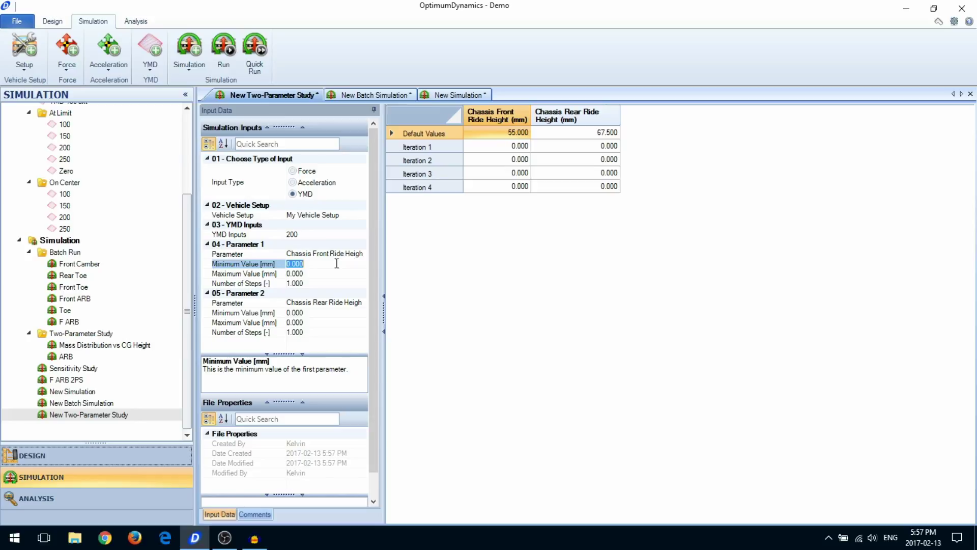
Set front ride height range 45 to 65 and rear range 77.5 to 57.5.
text(45)
click(333, 275)
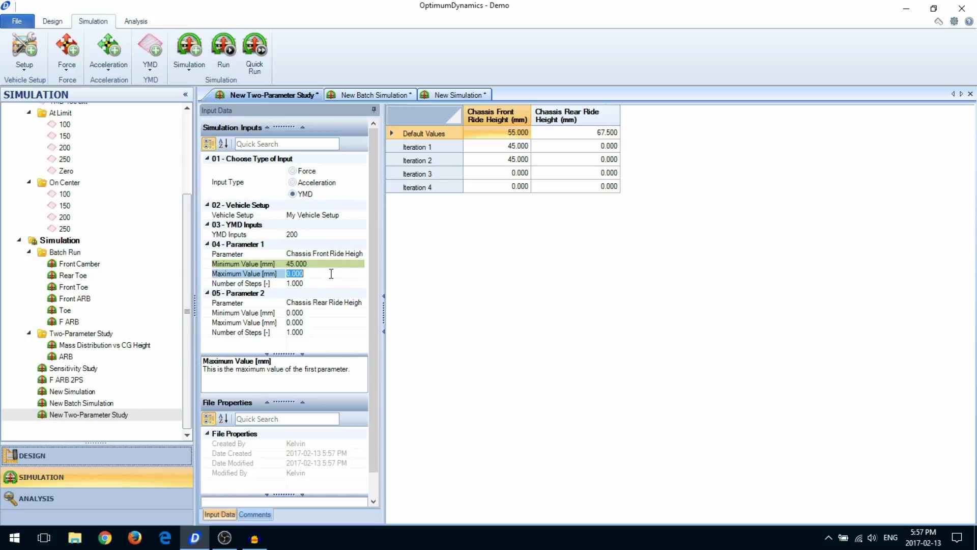
text(65)
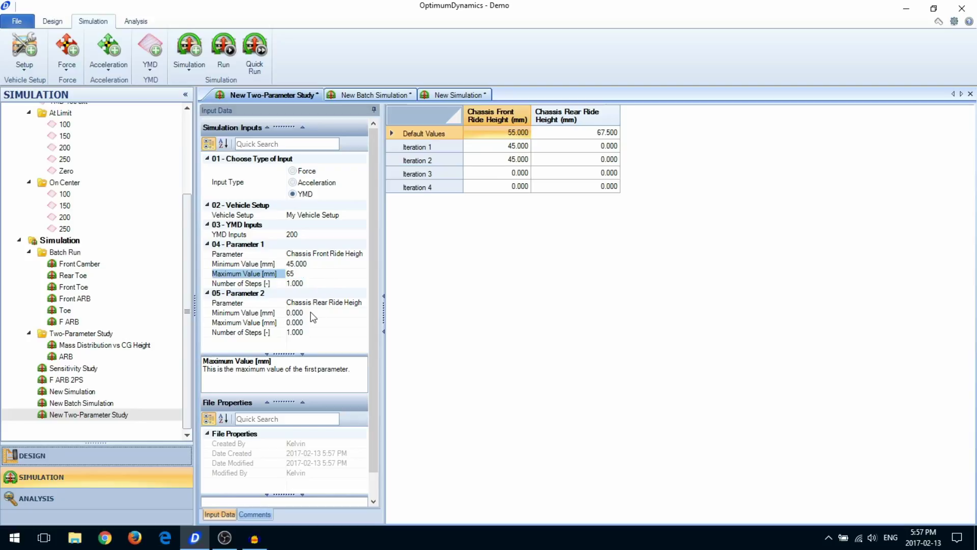
click(310, 312)
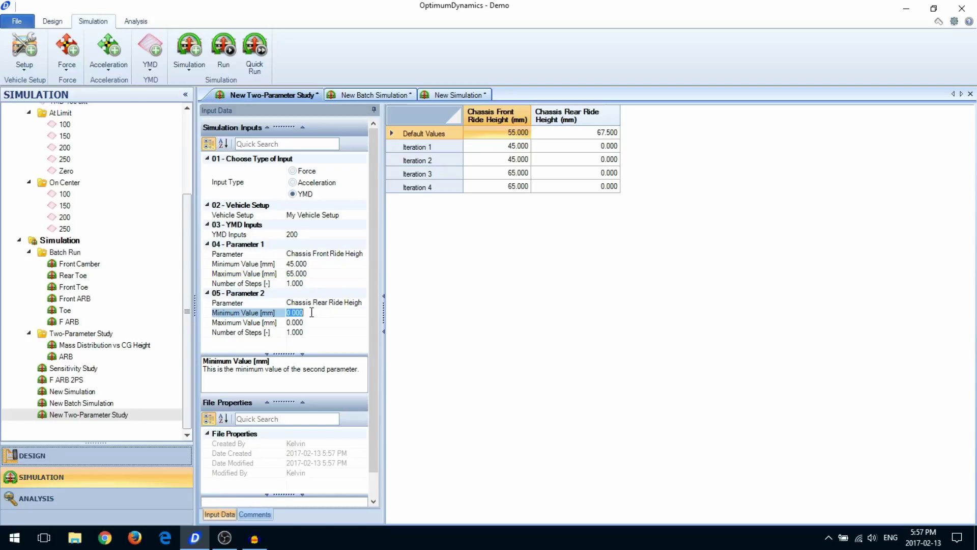
text(77.5)
click(307, 323)
text(57.5)
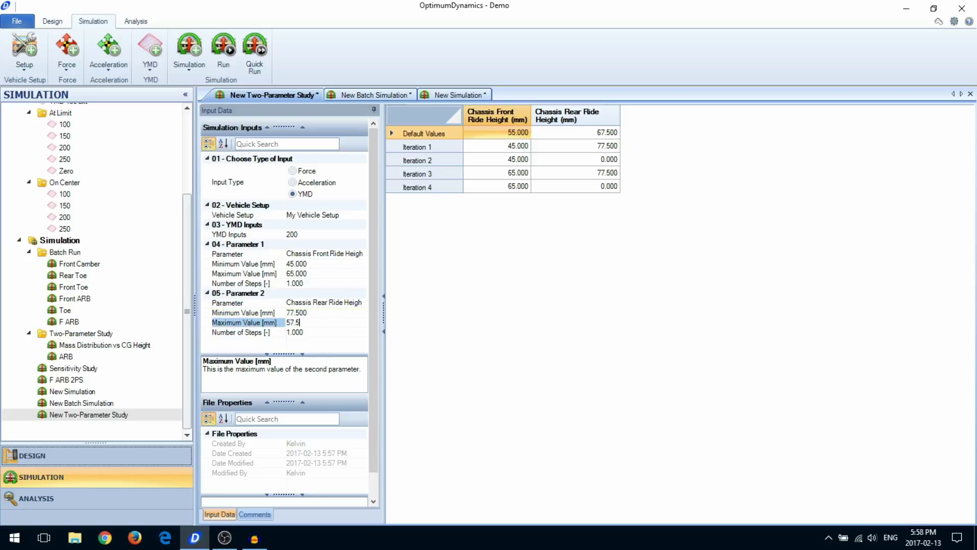
key(Return)
Give both parameters 5 steps and select the Front and Rear Ride Height columns.
click(311, 283)
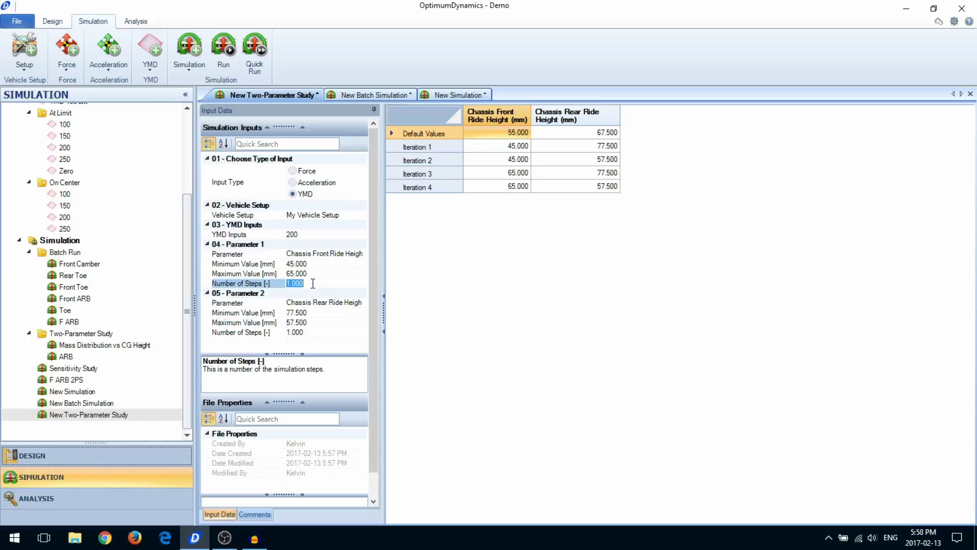
text(5)
click(313, 332)
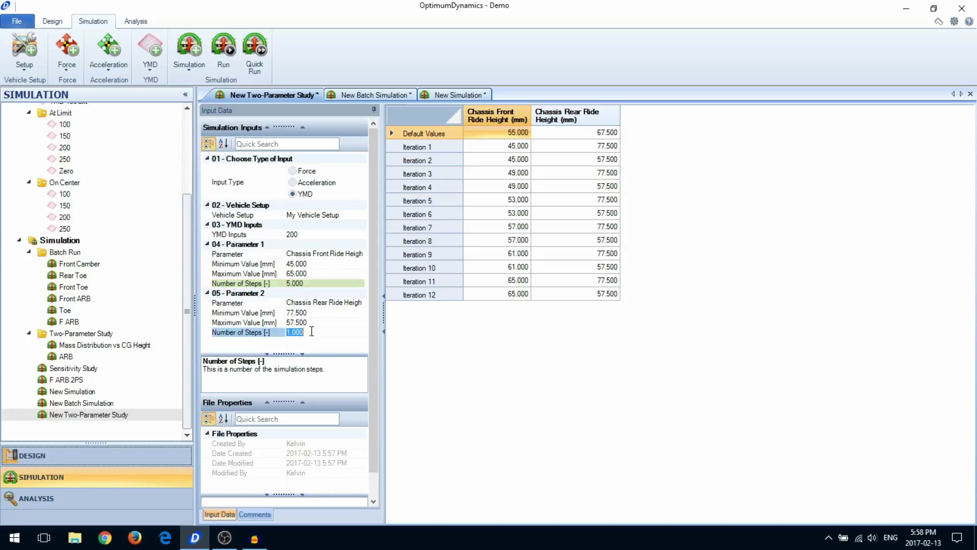
text(5)
key(Return)
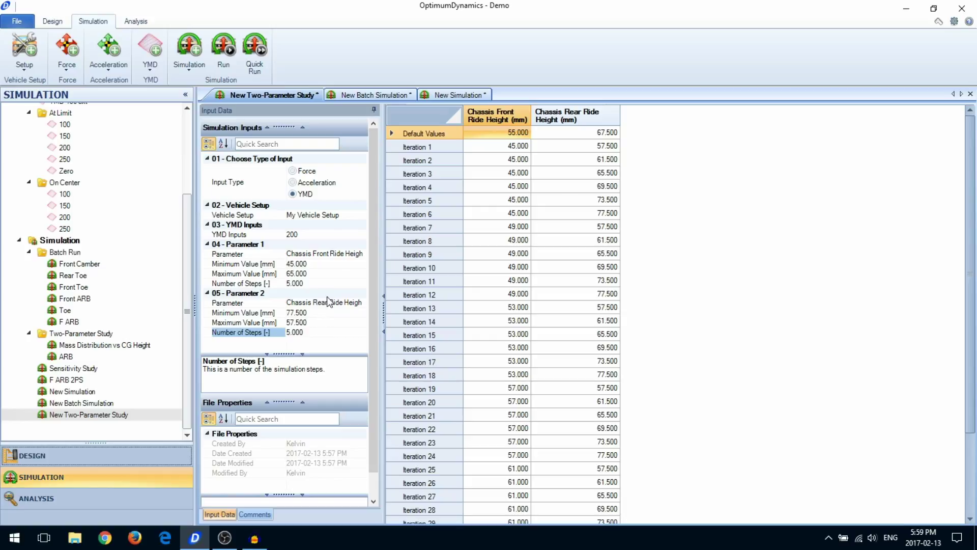
click(484, 118)
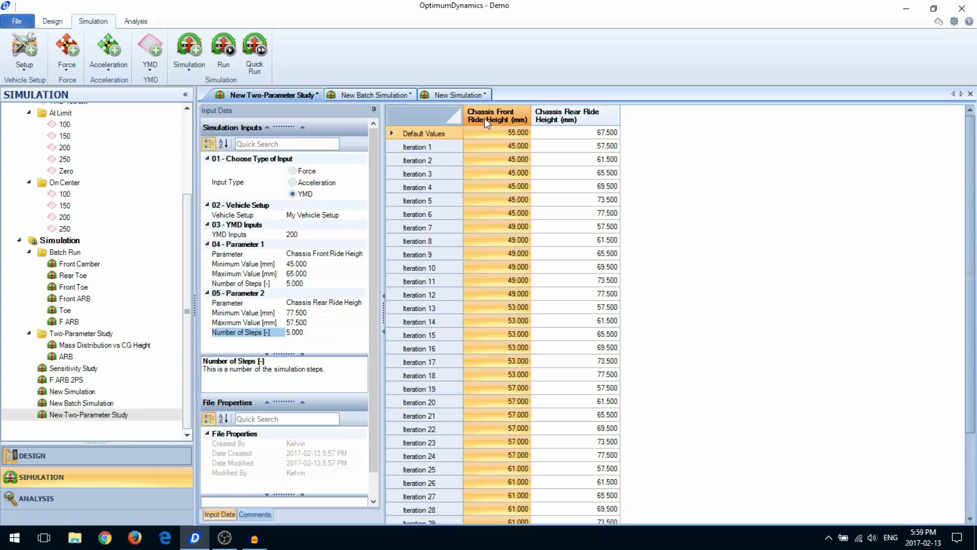
ctrl+click(543, 119)
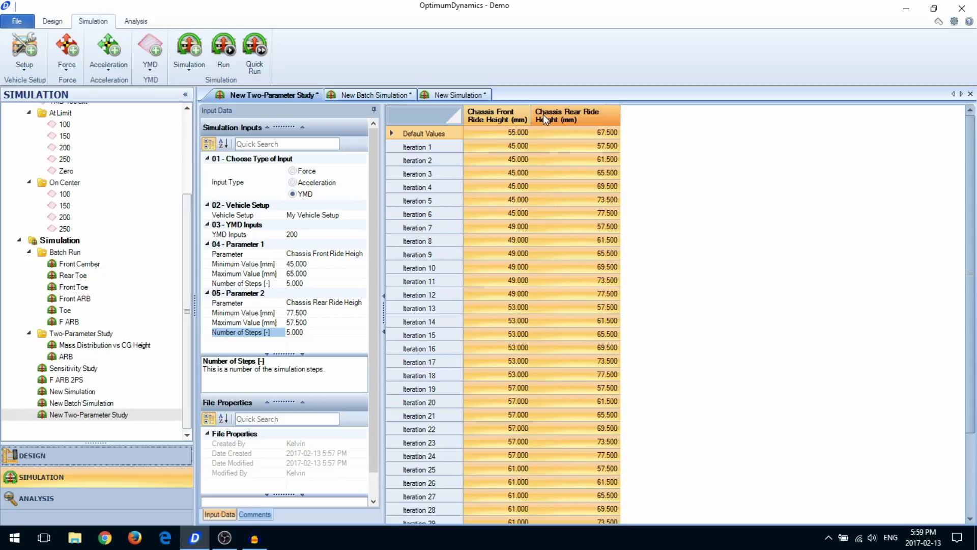